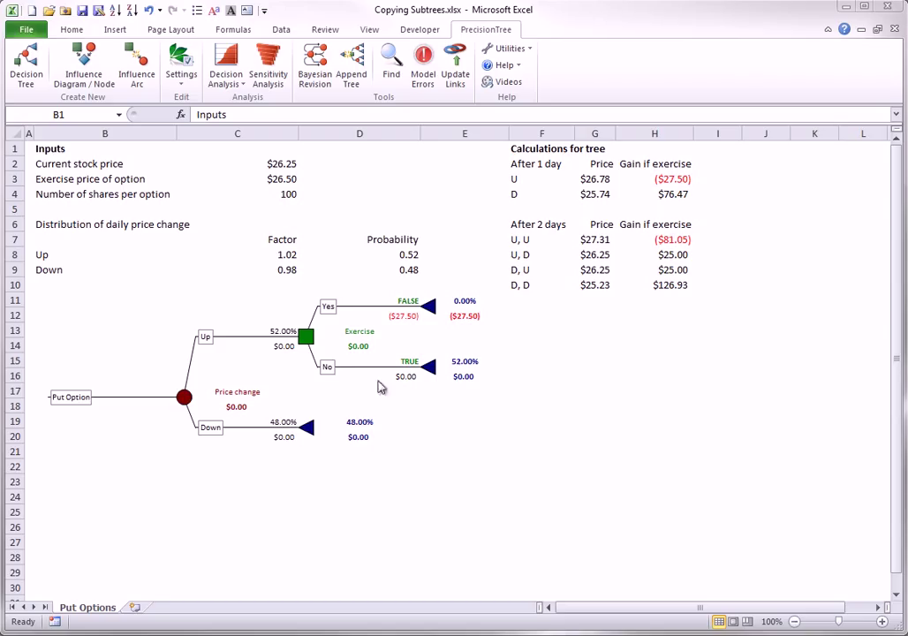
double_click(279, 329)
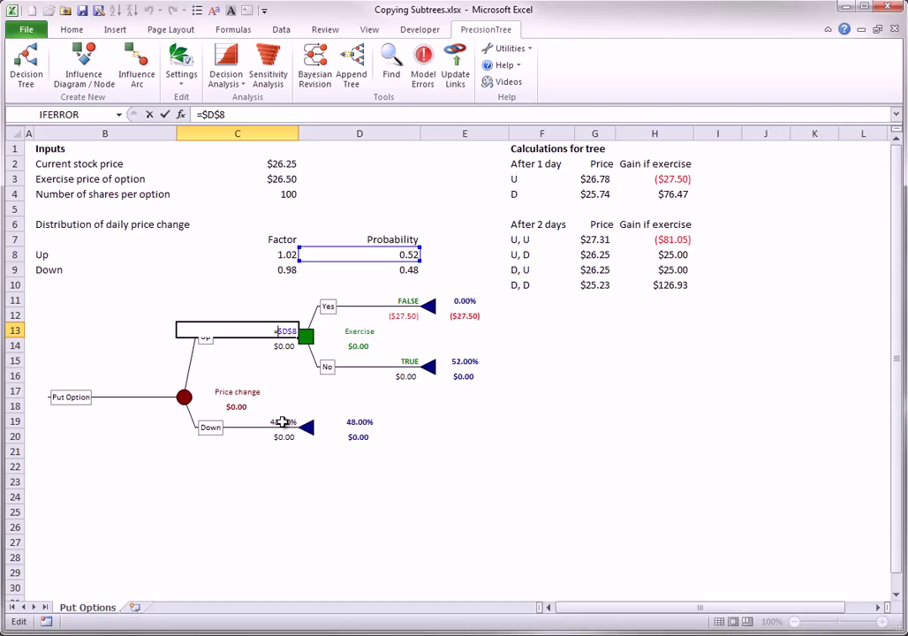
key(Return)
double_click(281, 422)
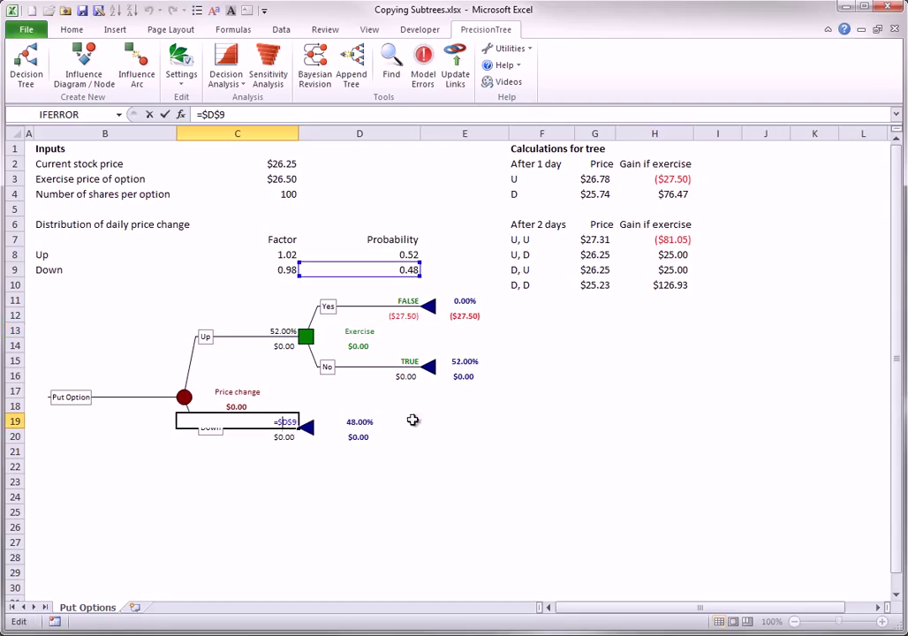
key(Return)
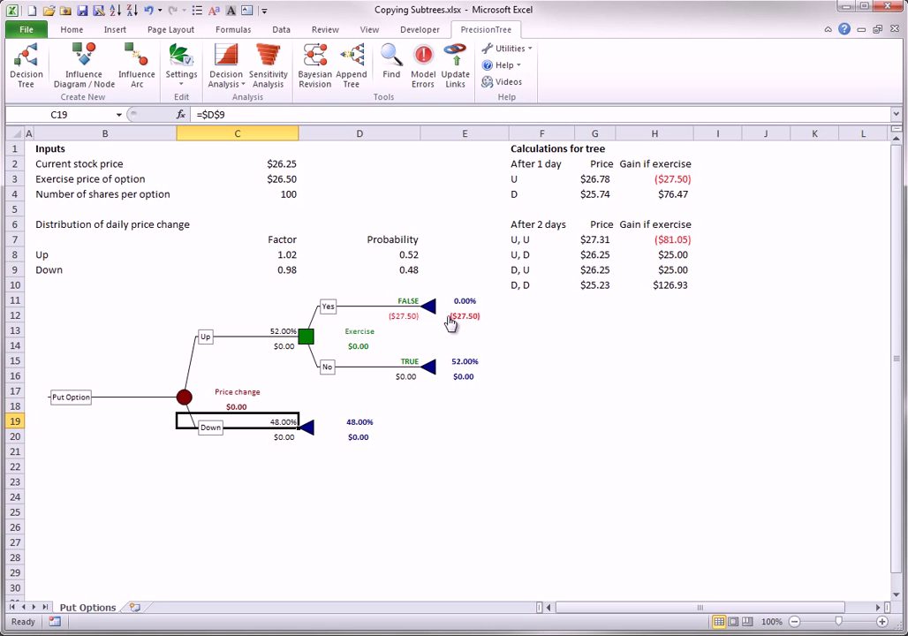
double_click(399, 318)
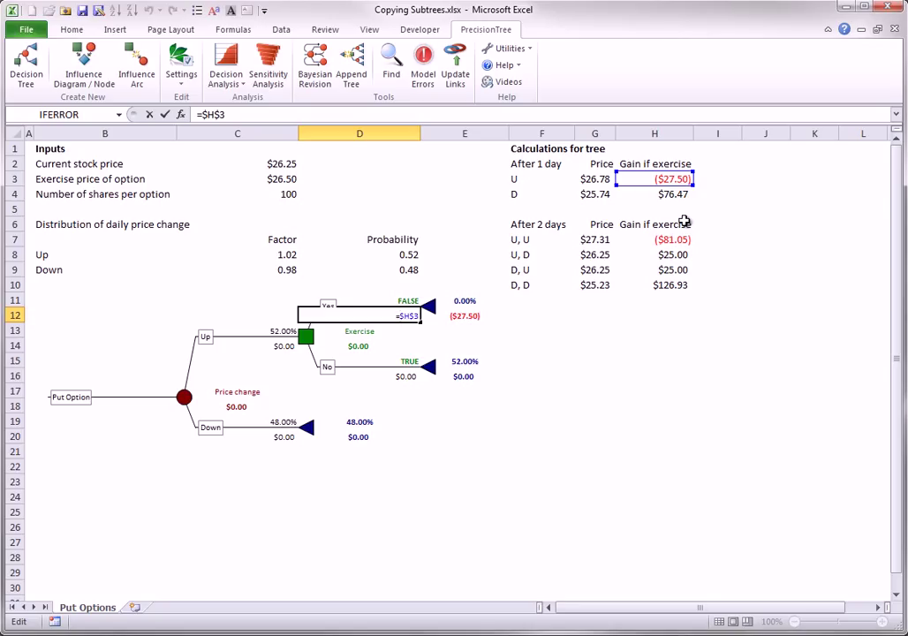
key(ctrl+Return)
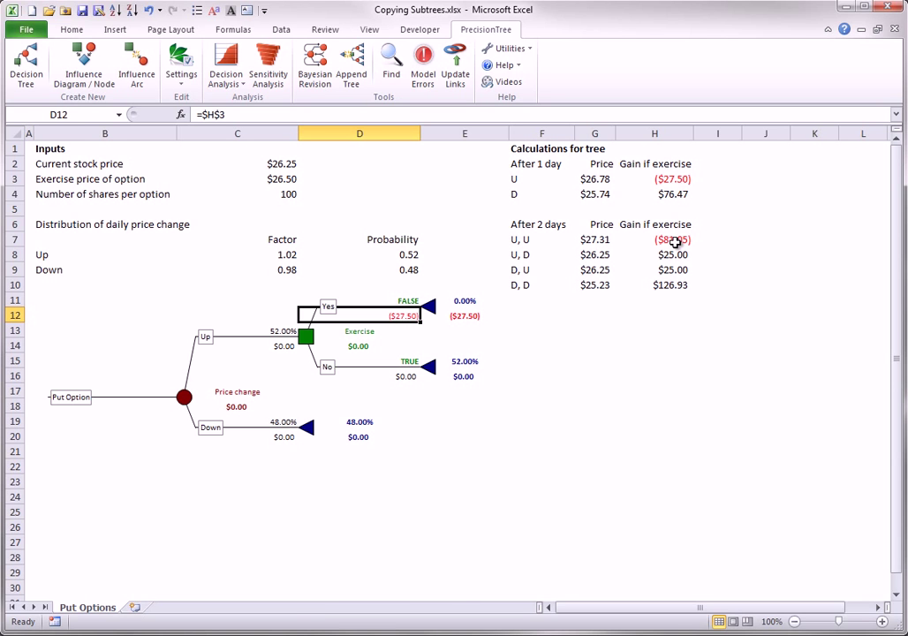
Copy the Exercise yes/no subtree and paste it onto the Down branch's end node.
right_click(306, 338)
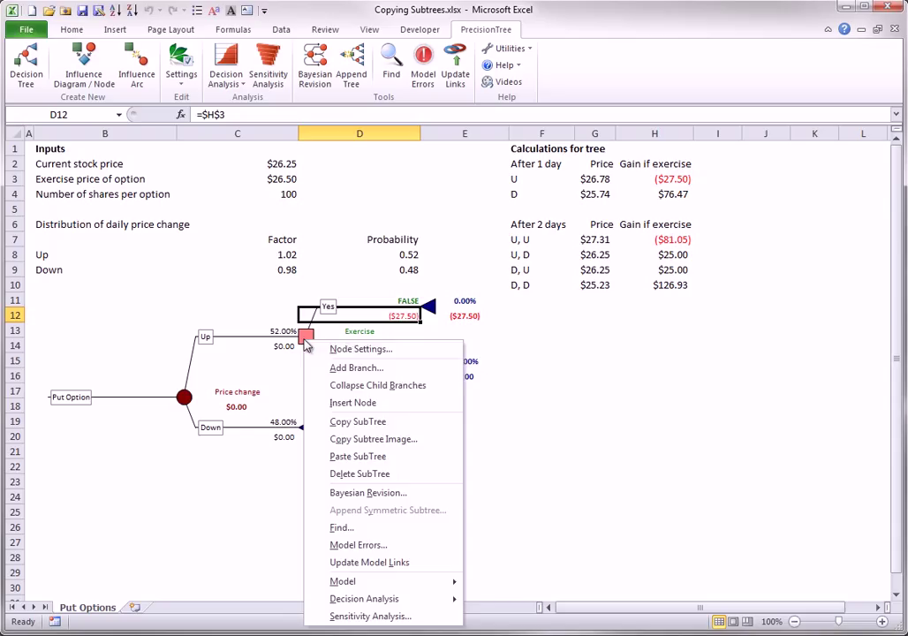
click(340, 421)
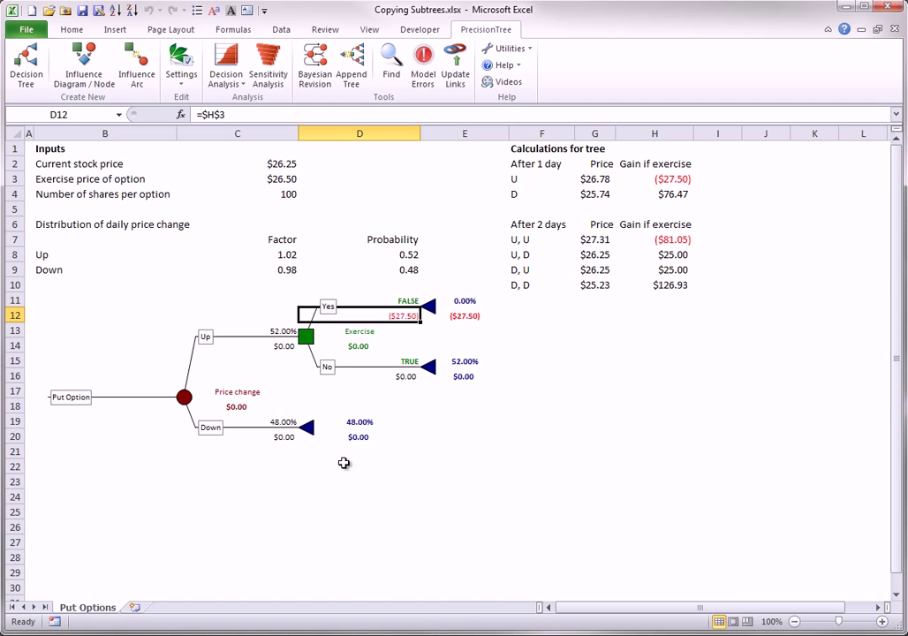
right_click(305, 428)
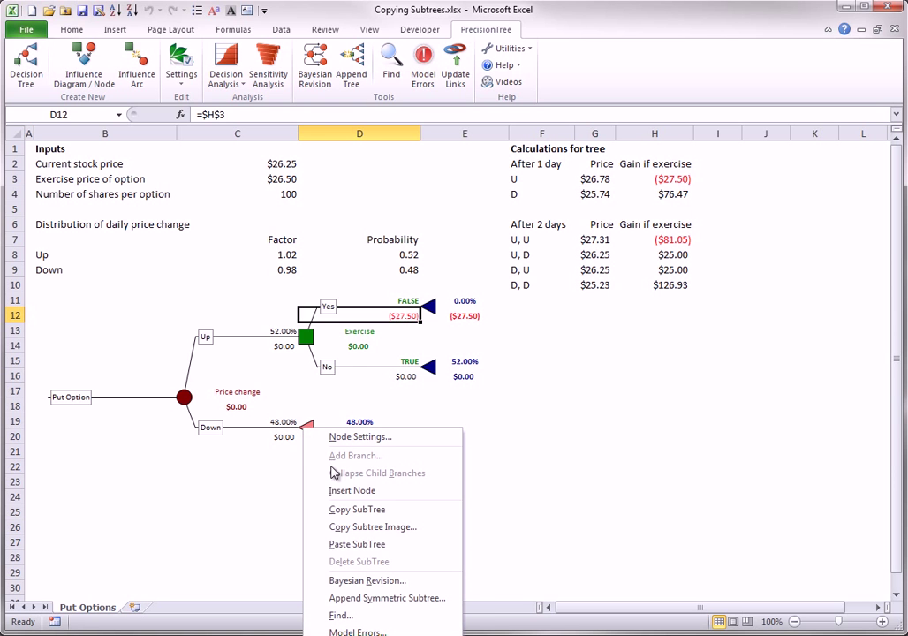
click(353, 544)
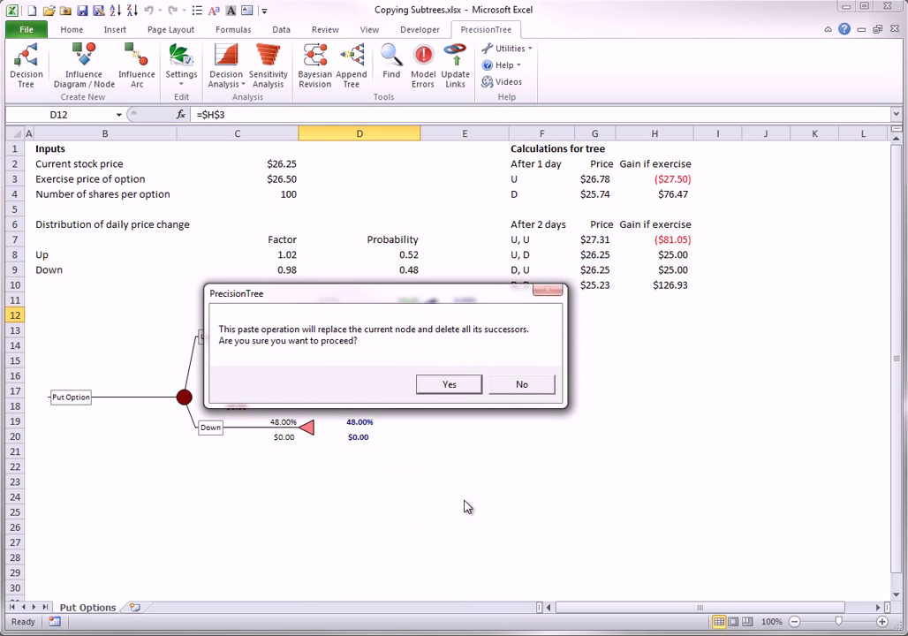
click(451, 386)
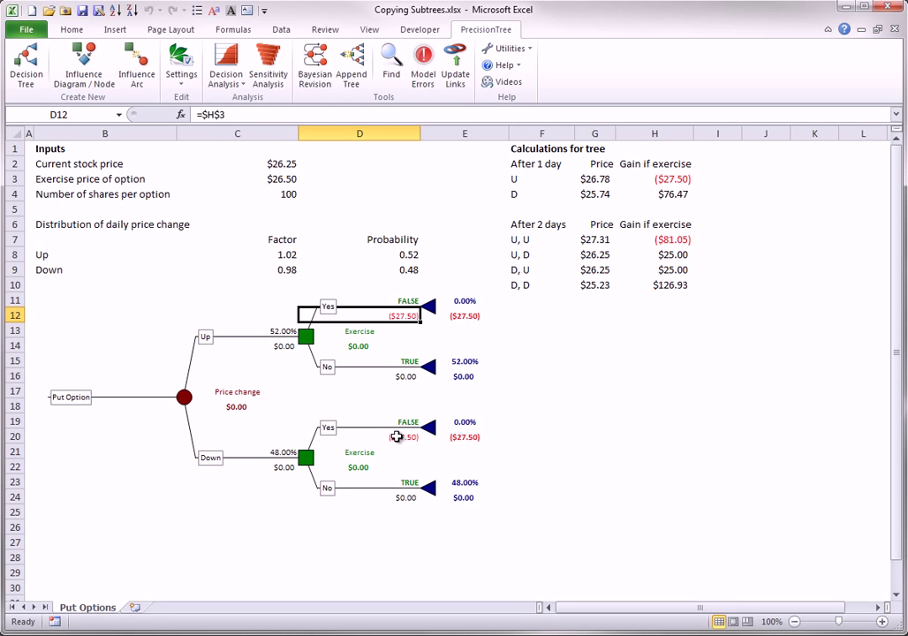
Change D20's exercise payoff formula from =$H$3 to =$H$4, giving $76.47.
click(399, 434)
click(221, 114)
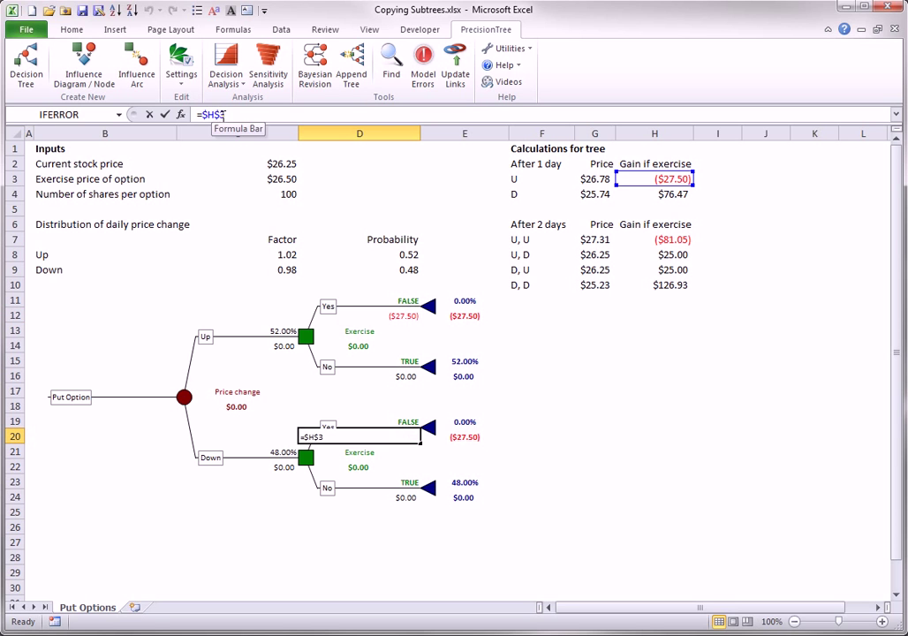
key(BackSpace)
text(4)
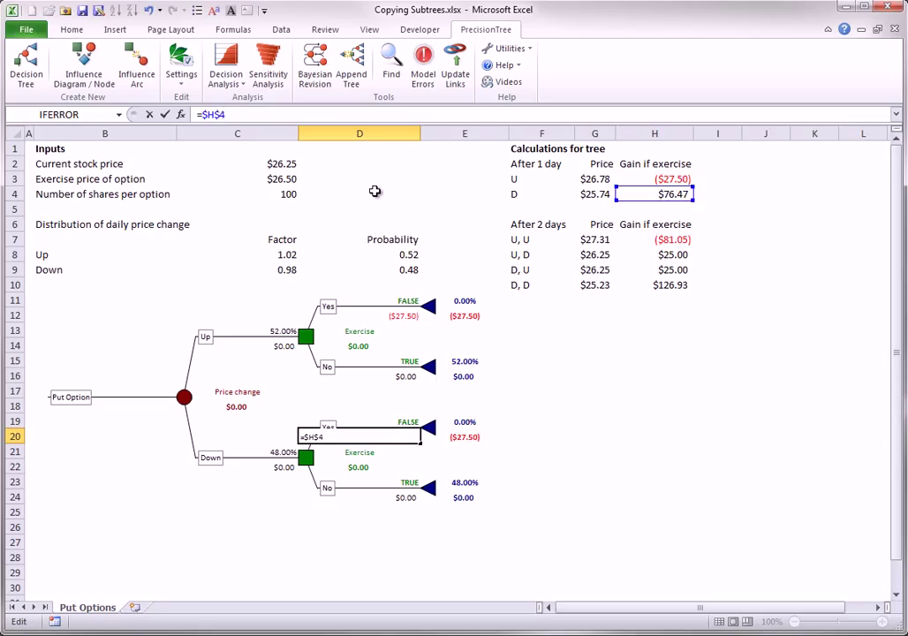
key(Return)
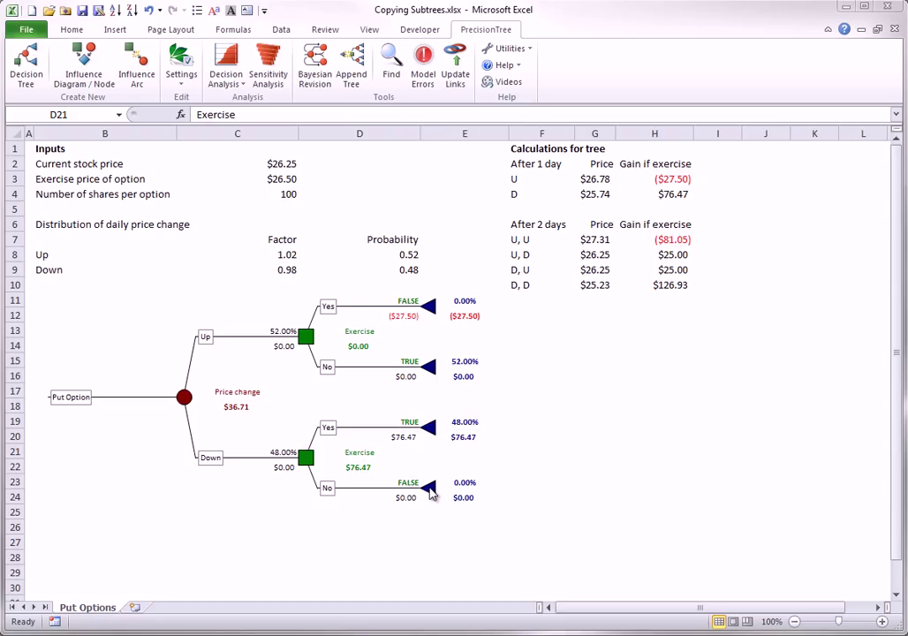
Copy the Price change subtree and paste it onto the Up branch's No end node.
click(183, 399)
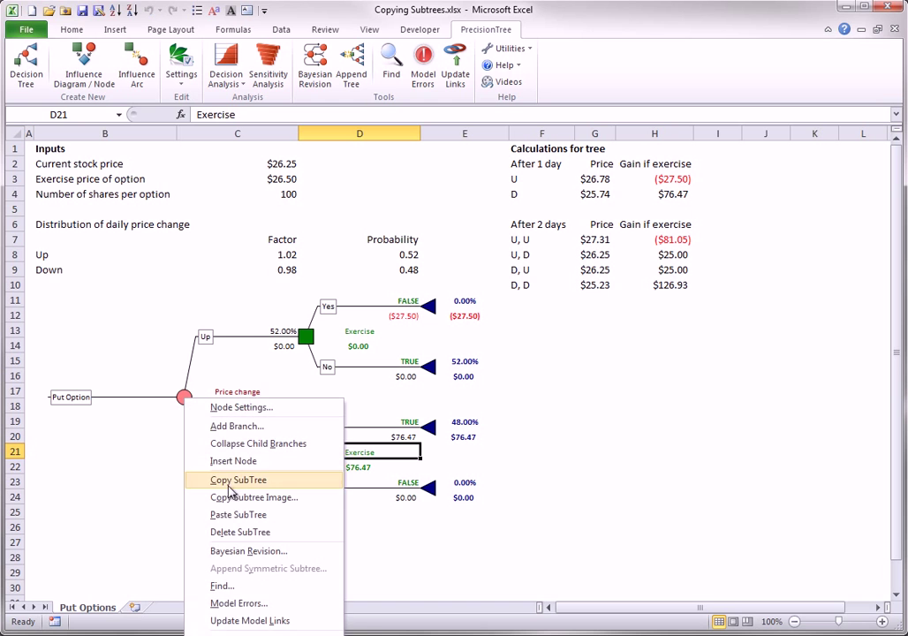
click(227, 486)
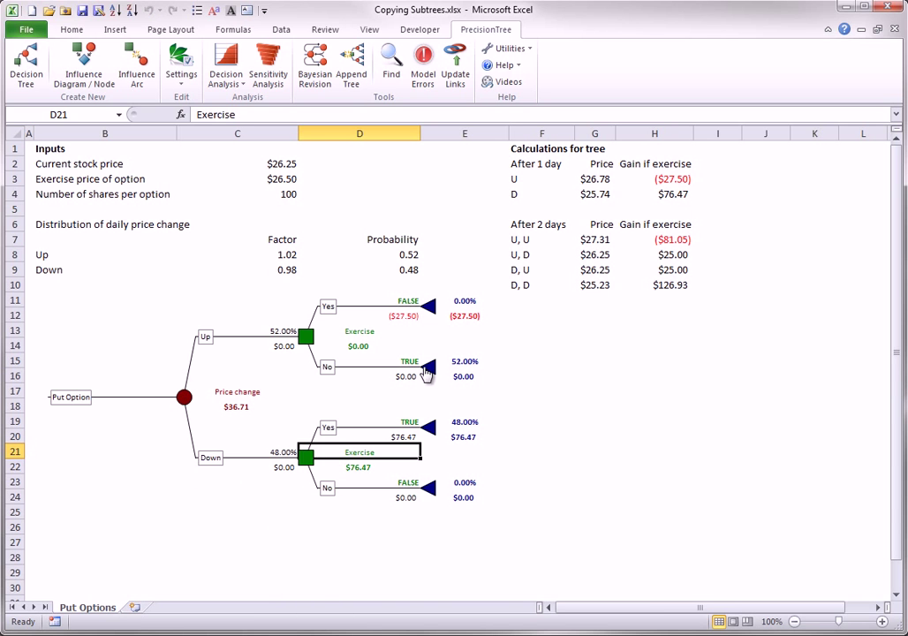
click(426, 368)
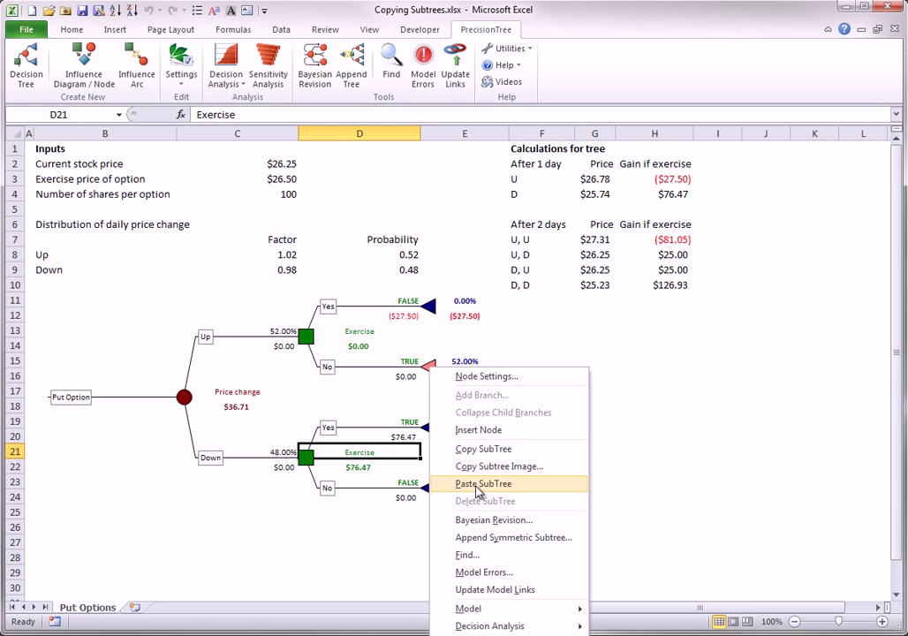
click(477, 484)
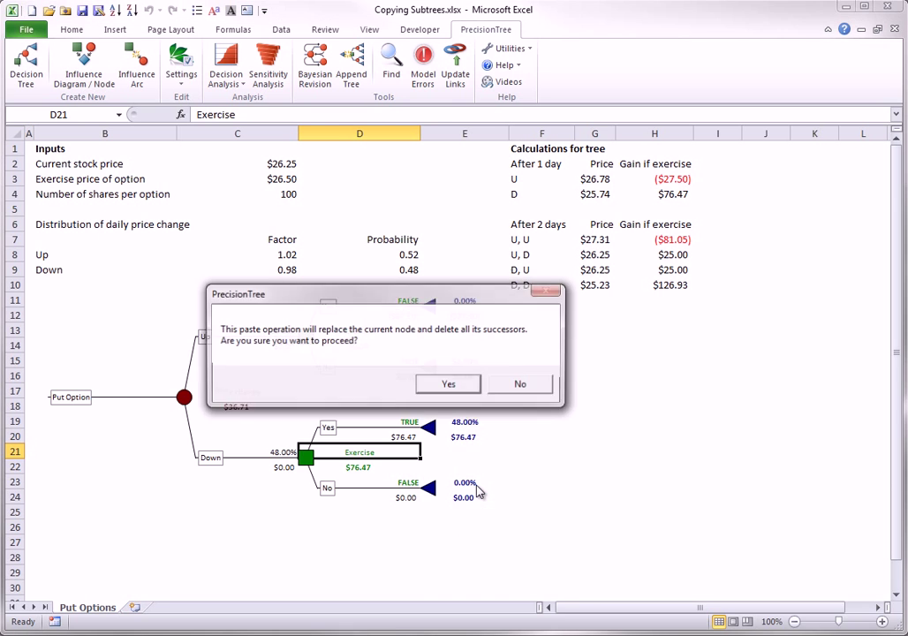
click(449, 385)
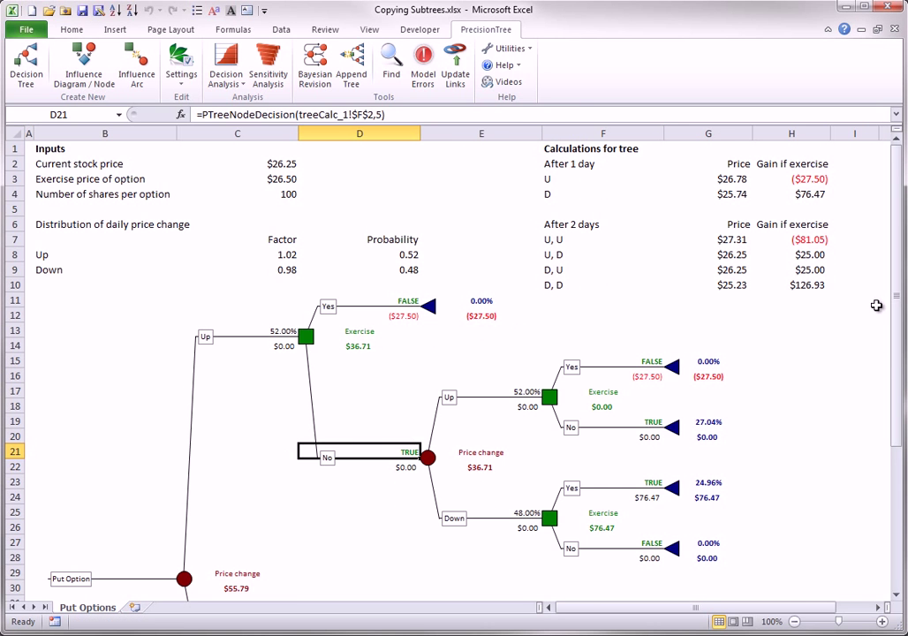
drag(898, 300, 900, 433)
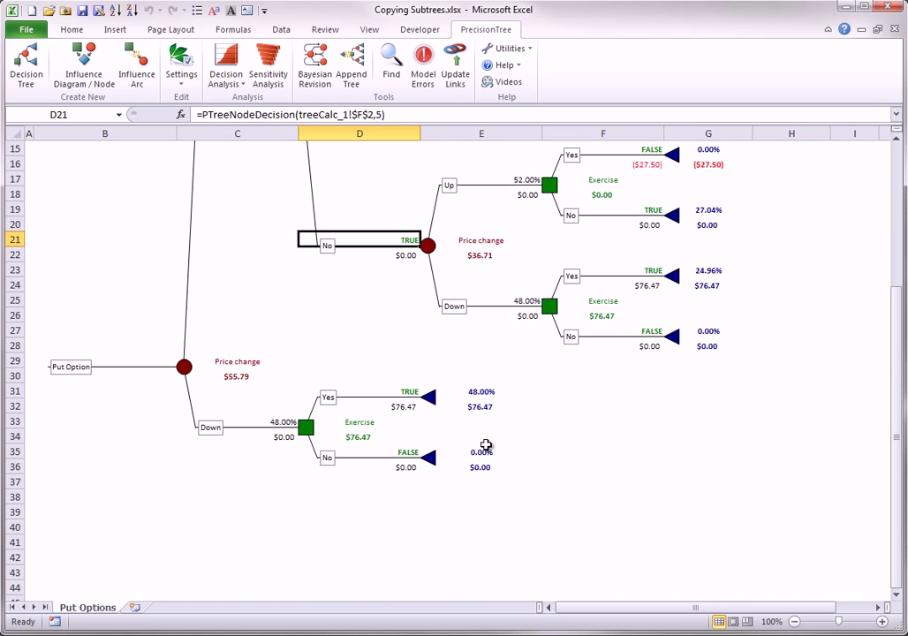
Paste the Price change subtree onto the Down branch's No end node as well.
right_click(435, 467)
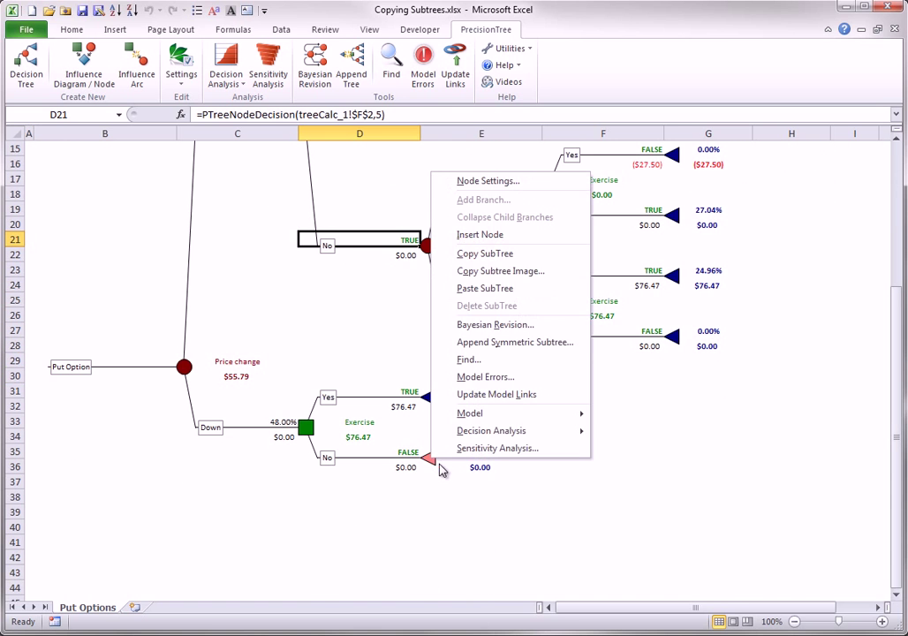
click(472, 290)
click(447, 383)
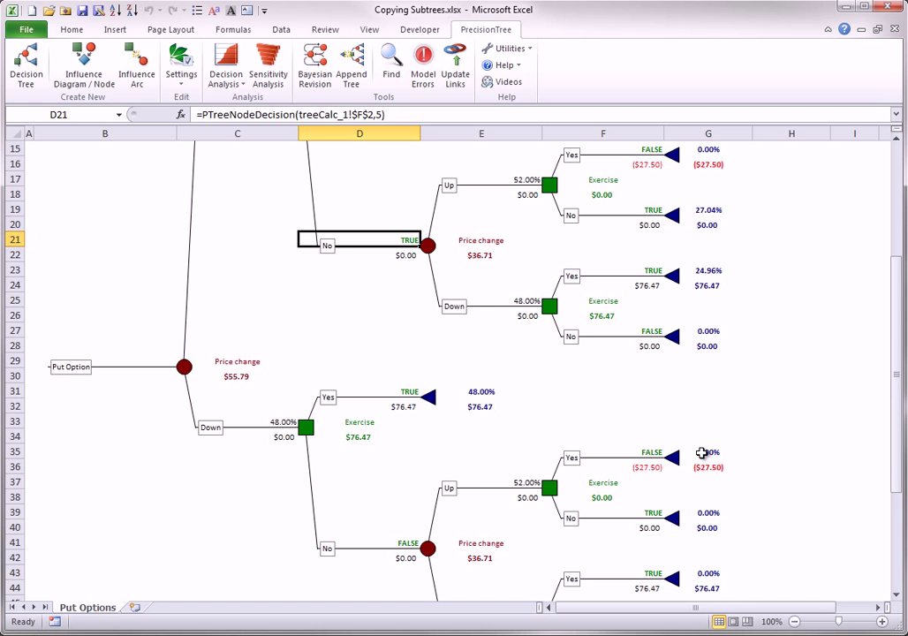
drag(900, 355, 887, 287)
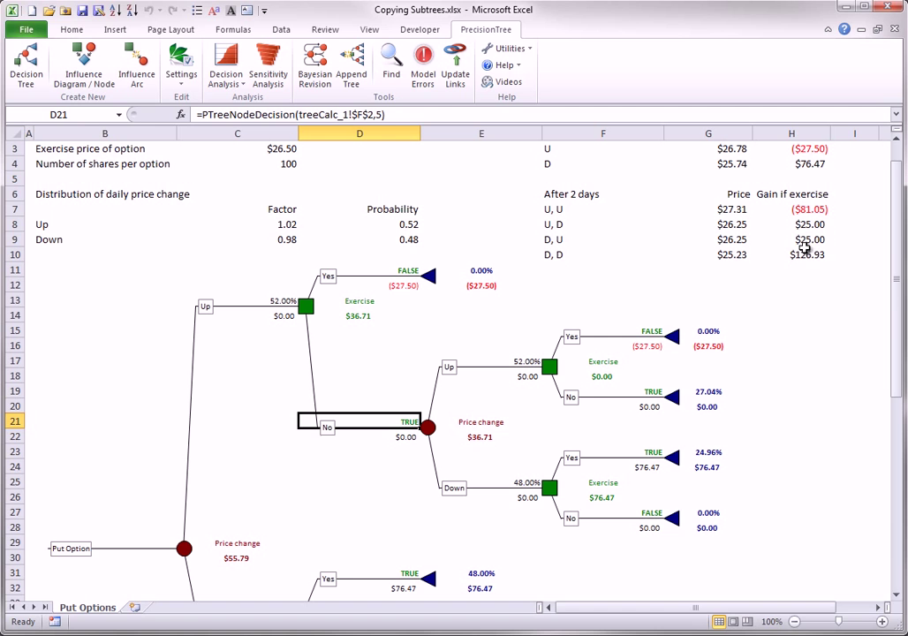
Link the Up-Up payoff F16 to =$H$7 and the Up-Down payoff F24 to =$H$8.
click(644, 343)
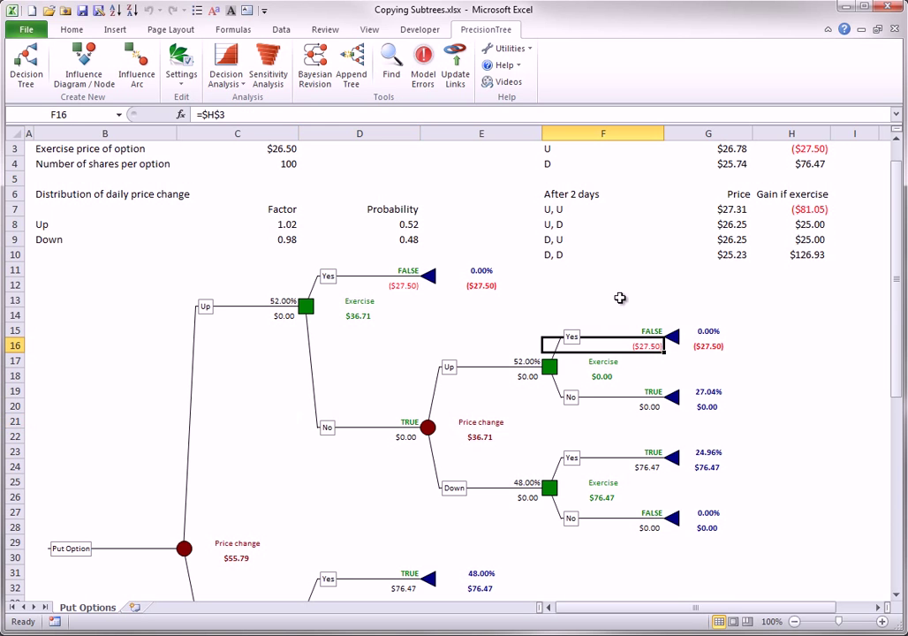
click(221, 115)
key(BackSpace)
text(7)
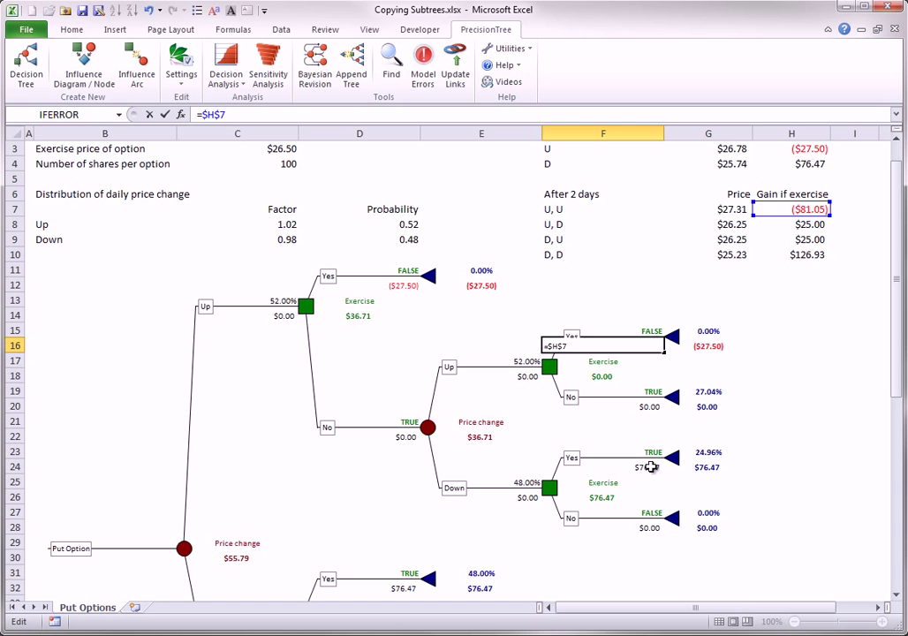
click(647, 471)
double_click(224, 115)
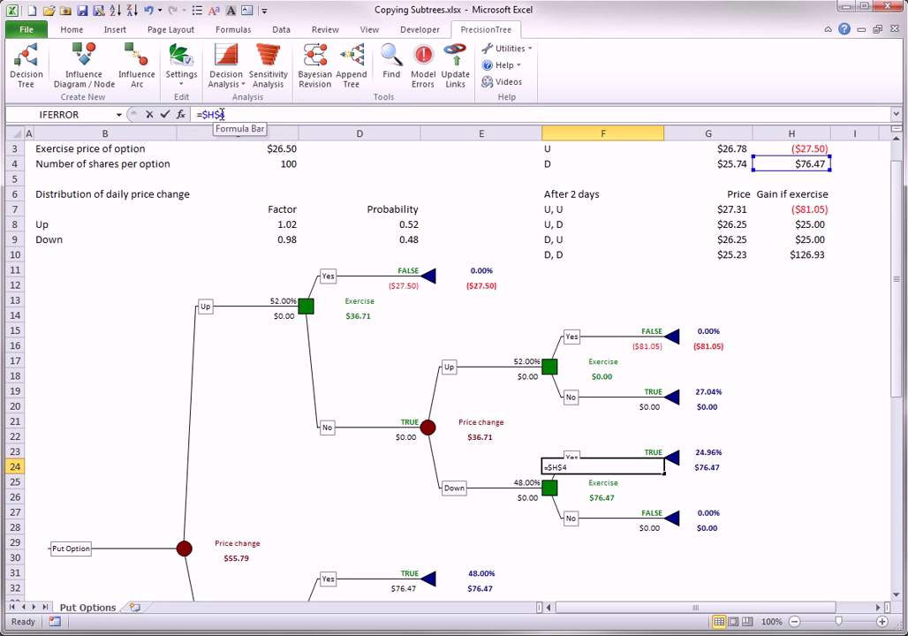
text(8)
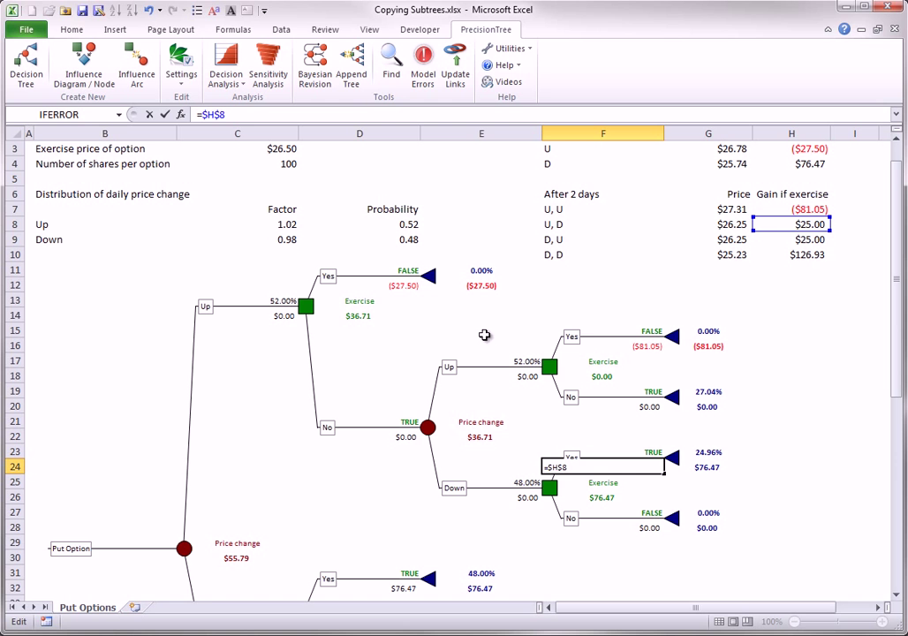
key(Return)
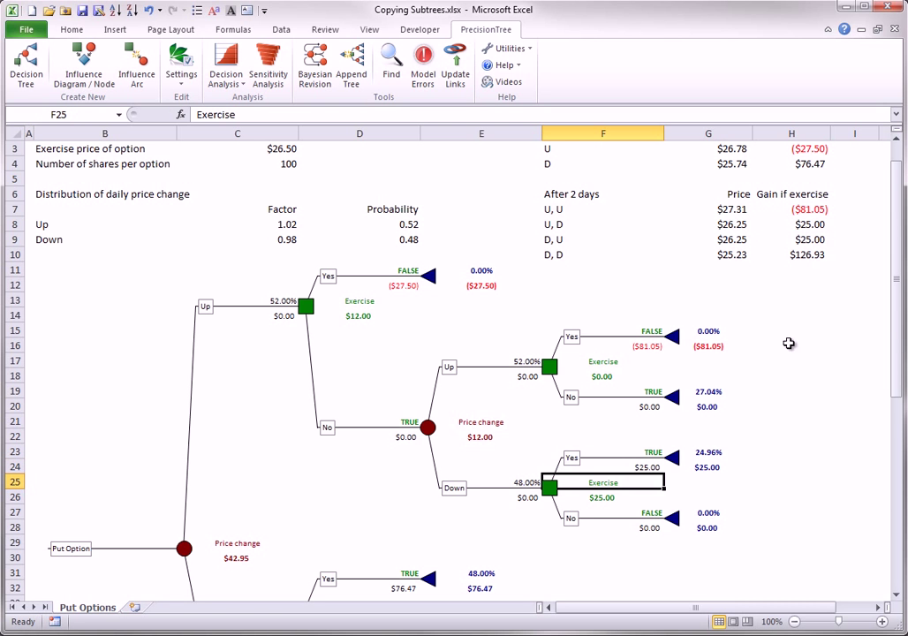
drag(902, 331, 895, 477)
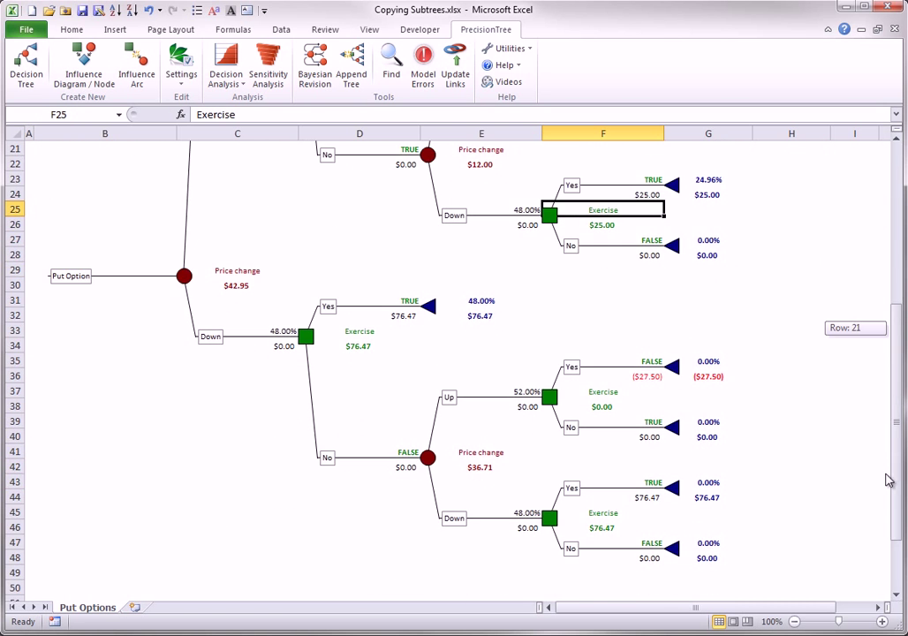
Link the Down-Up payoff F36 to =$H$9 and the Down-Down payoff F44 to =$H$10.
click(644, 375)
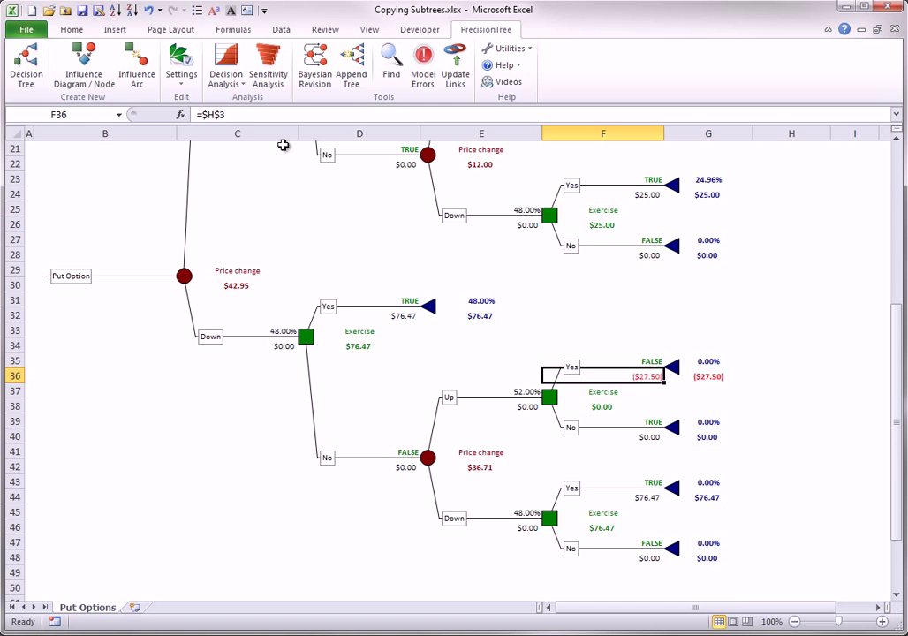
click(225, 116)
key(BackSpace)
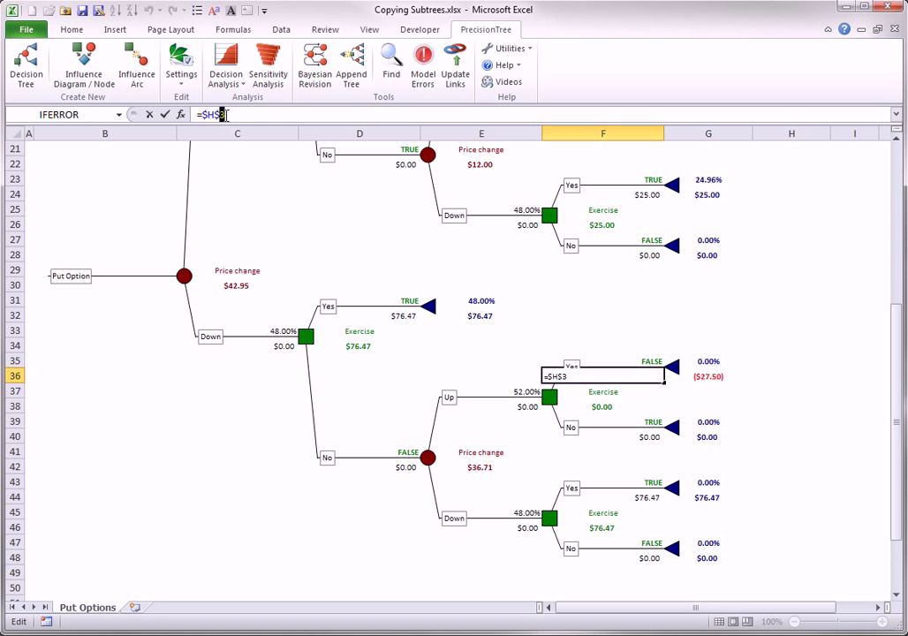
text(9)
key(Return)
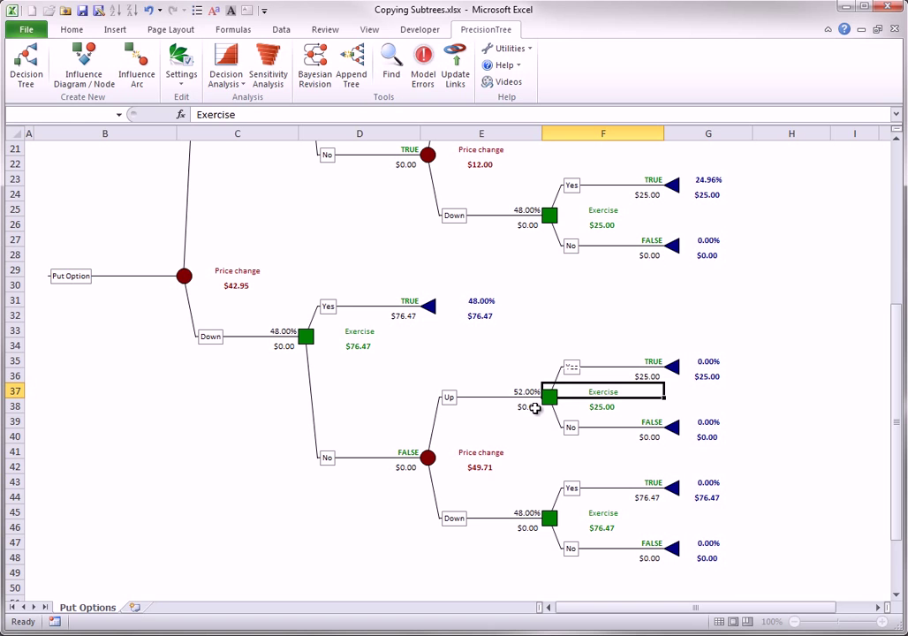
click(640, 494)
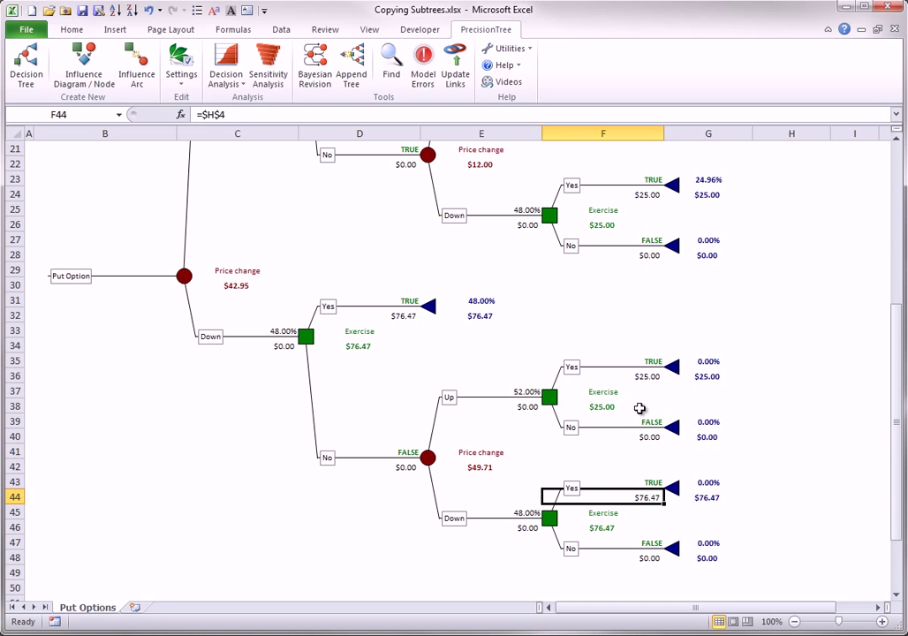
click(221, 115)
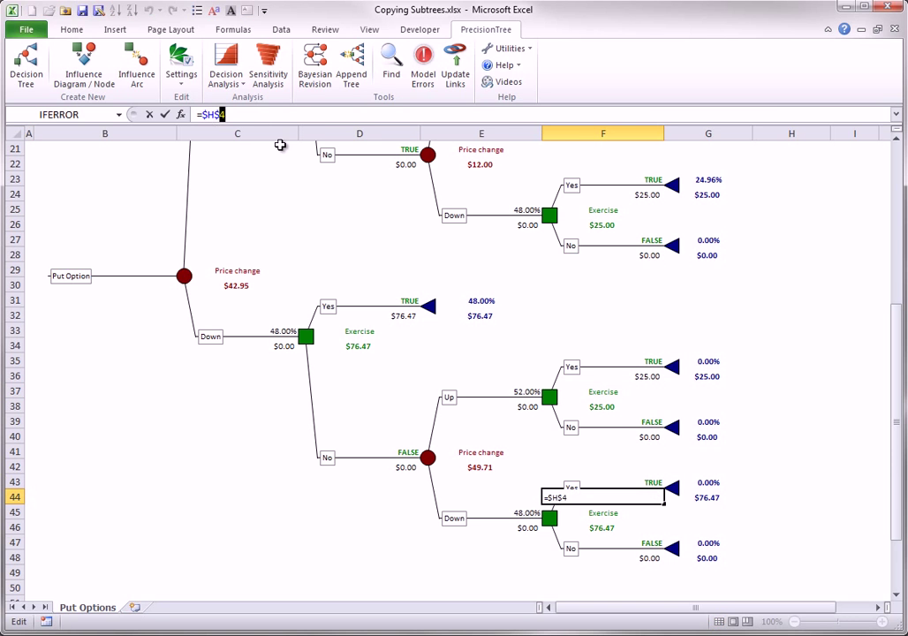
key(BackSpace)
text(10)
key(Return)
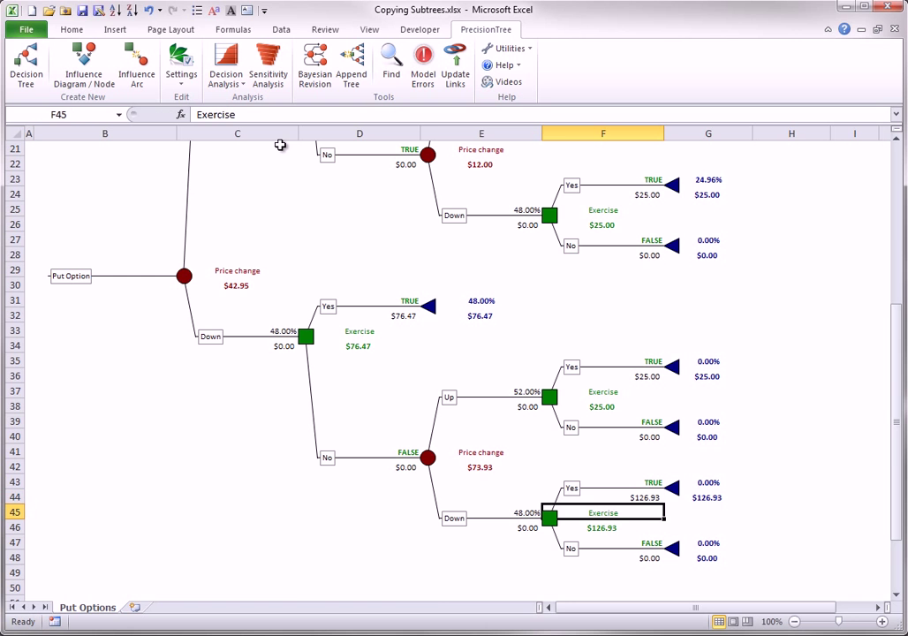
drag(900, 448, 894, 372)
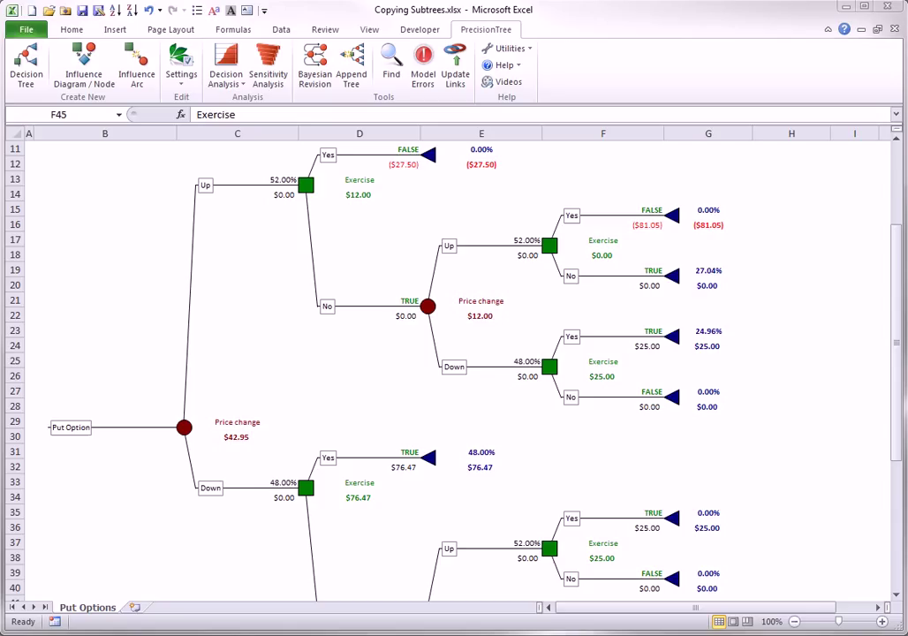